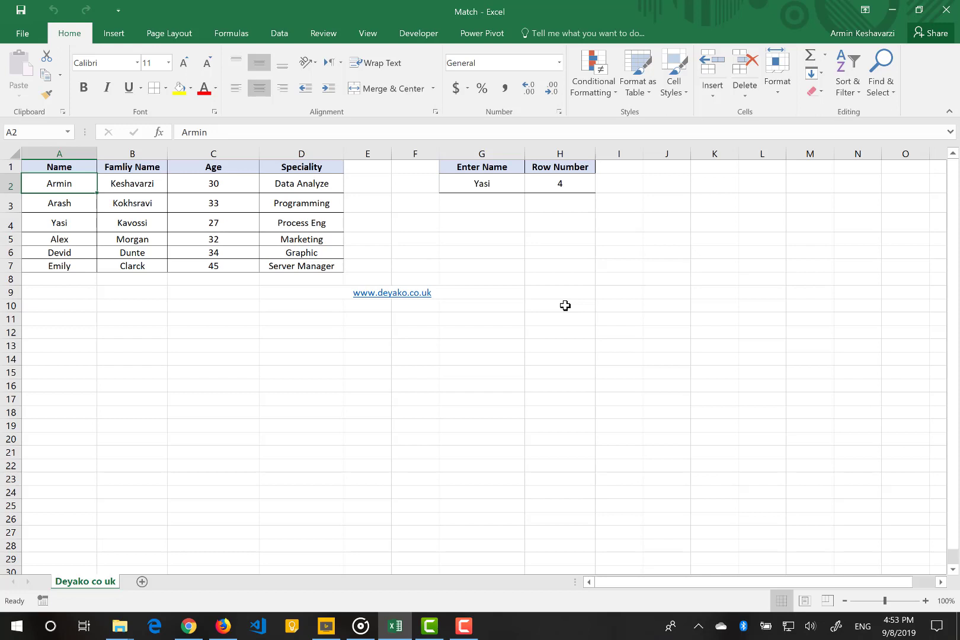
Step: Inspect the lookup name in G2, the row number formula in H2 and the argument list of the MATCH function
click(556, 200)
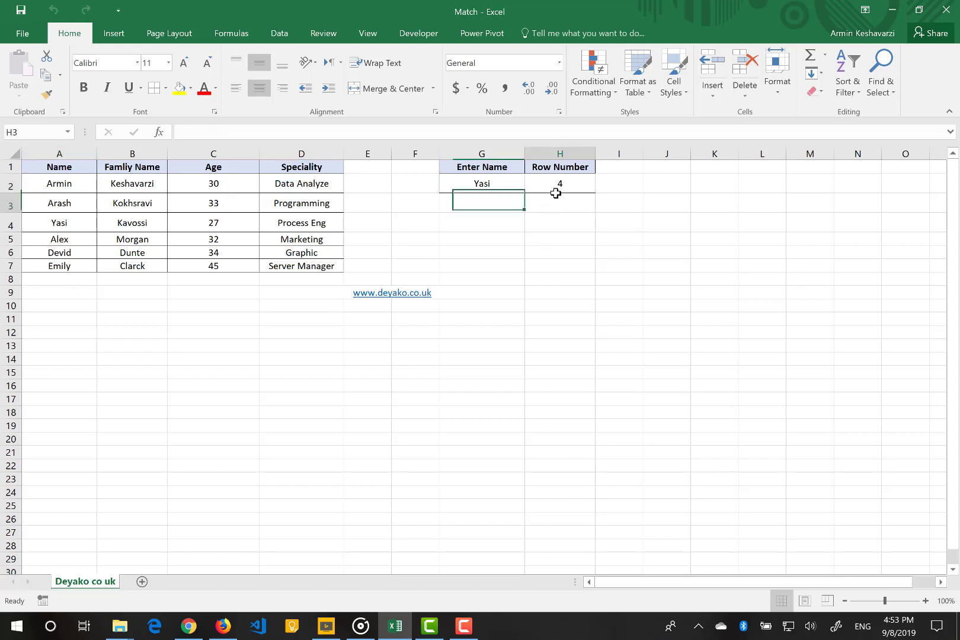
click(508, 187)
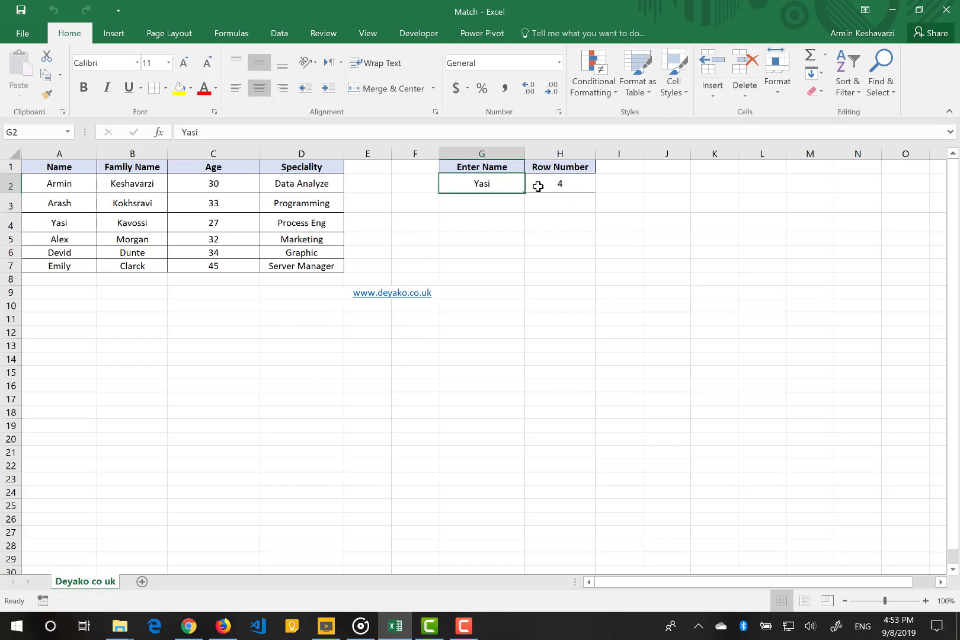
click(538, 187)
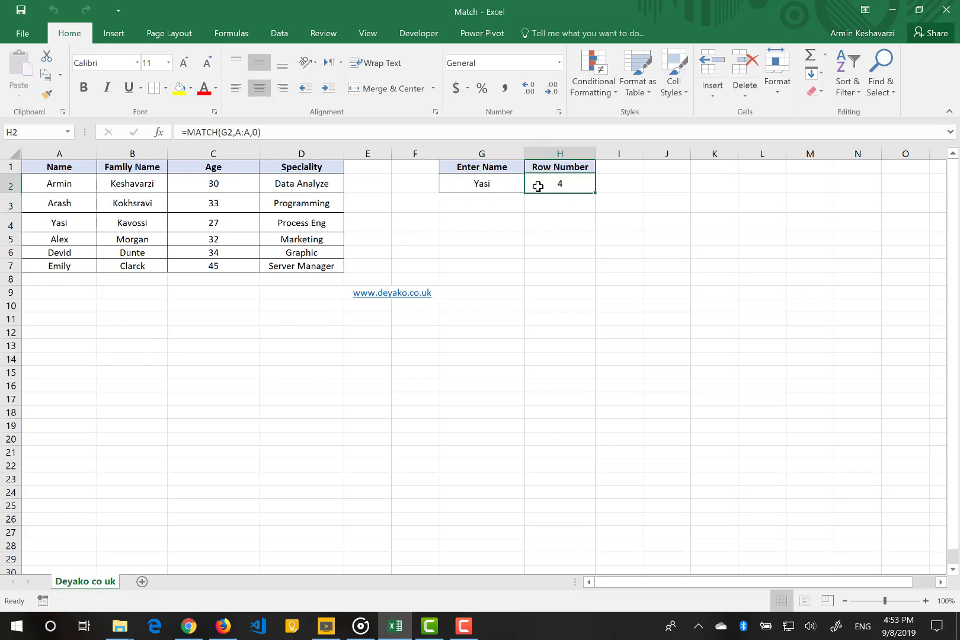
click(239, 34)
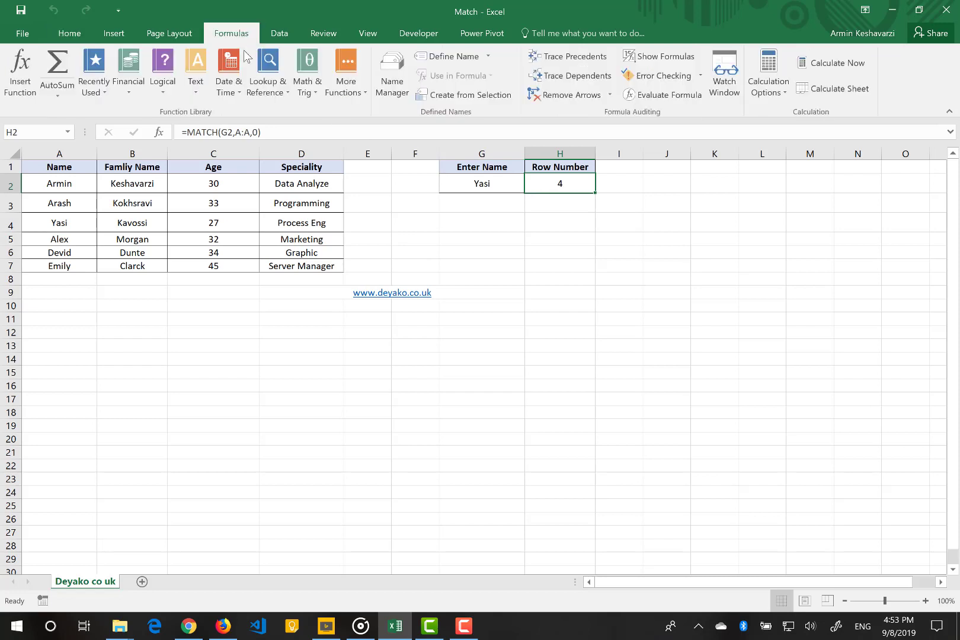
click(265, 95)
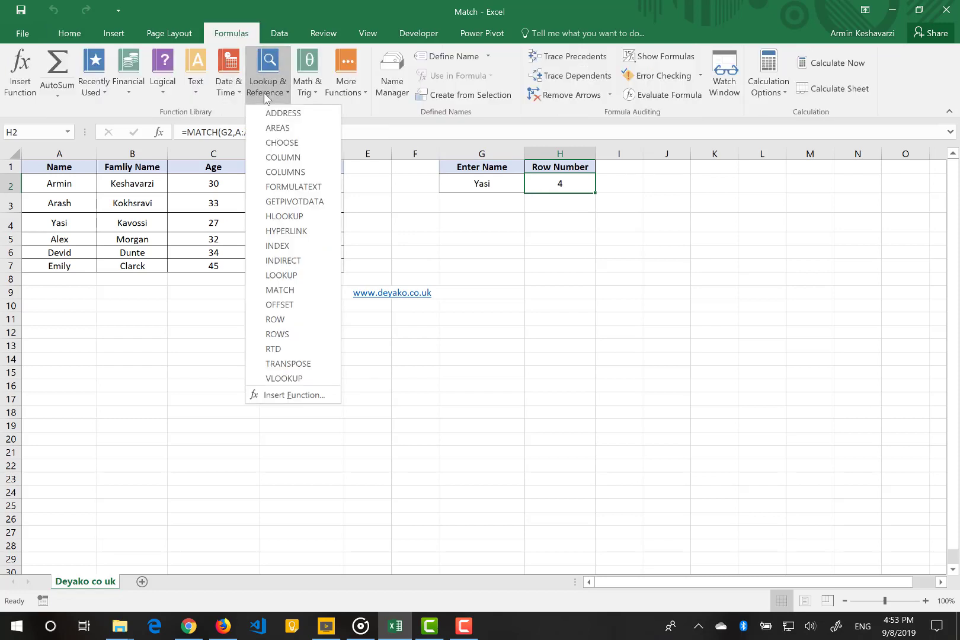
click(298, 291)
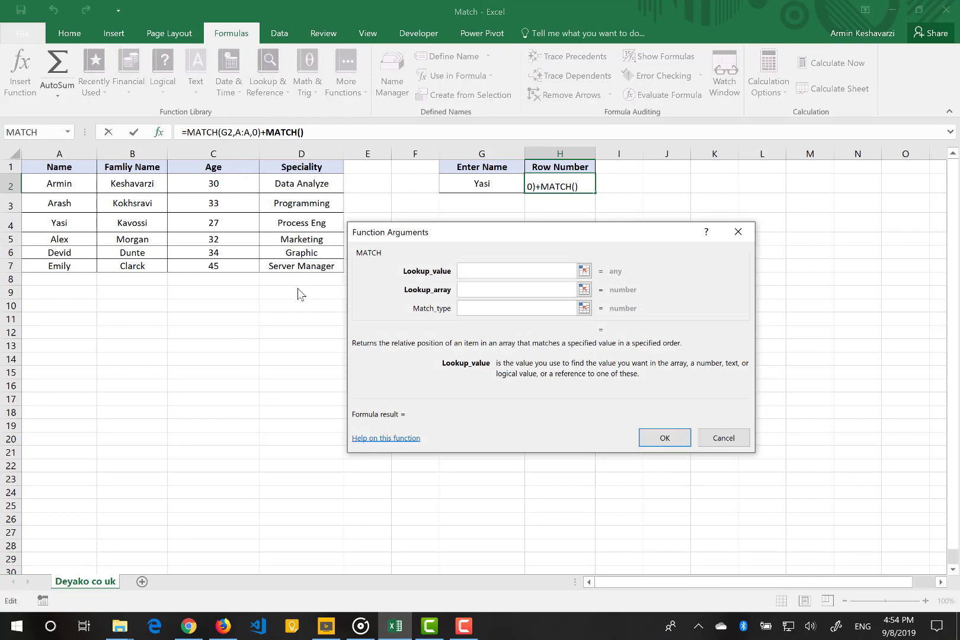
click(726, 439)
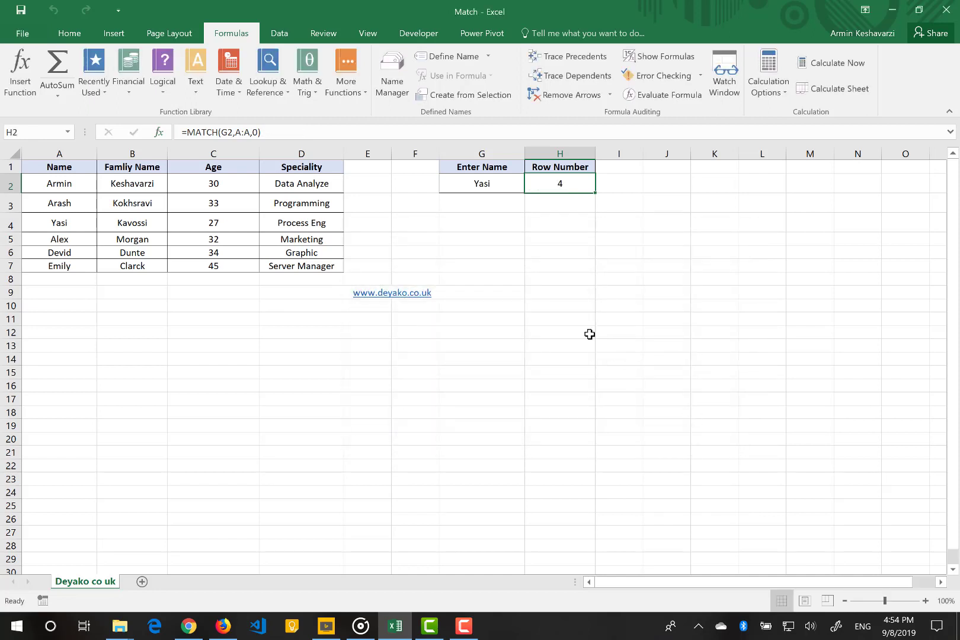
Step: Clear the existing MATCH formula from cell H2 under Row Number
click(248, 132)
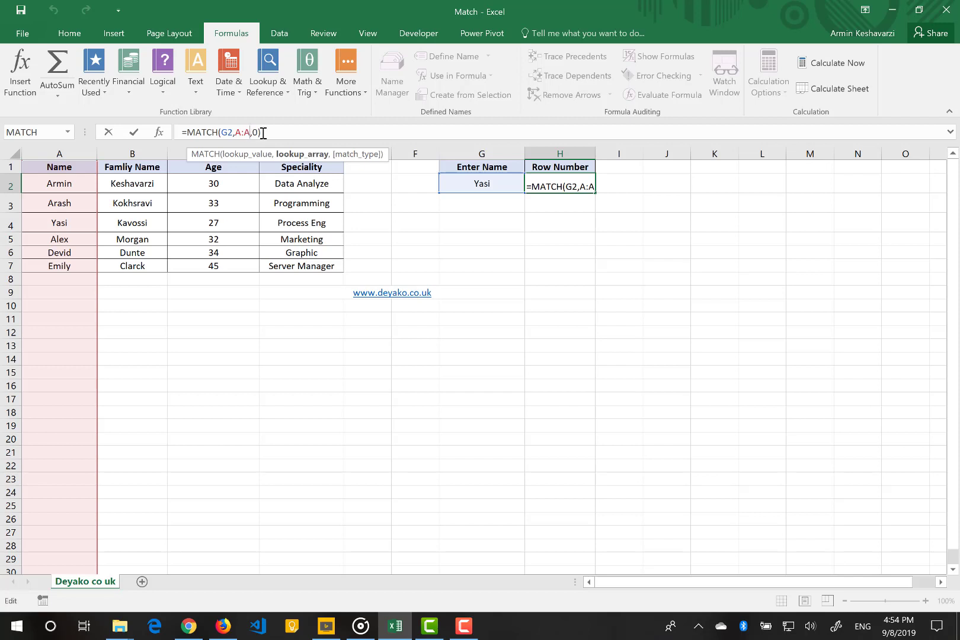
drag(261, 132, 189, 129)
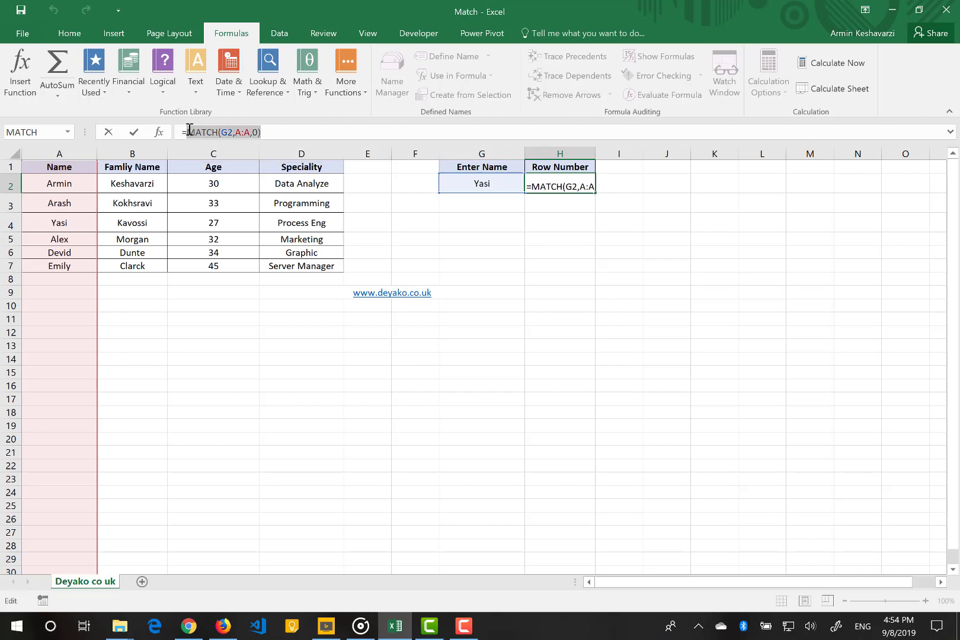
key(BackSpace)
key(BackSpace)
key(Escape)
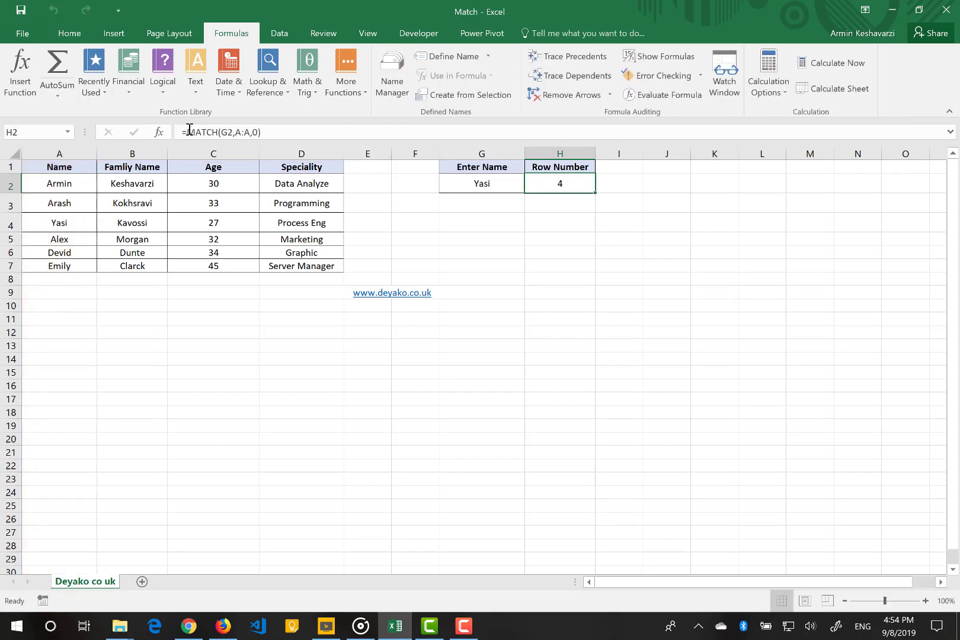
key(Delete)
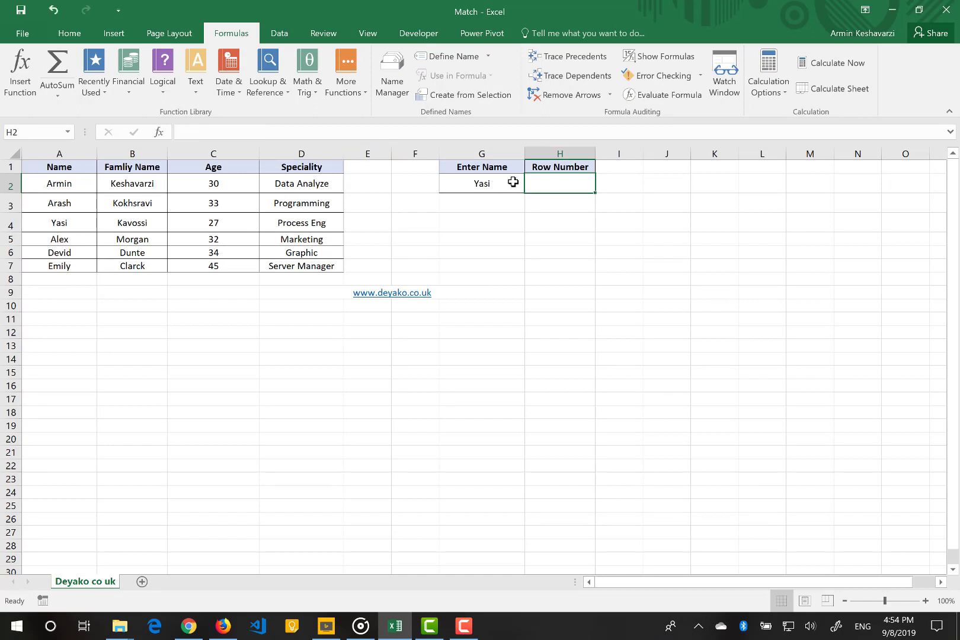
Step: Examine the lookup name in G2 against the Name column and the matching record's family name, age and speciality in row 4
click(513, 185)
click(71, 155)
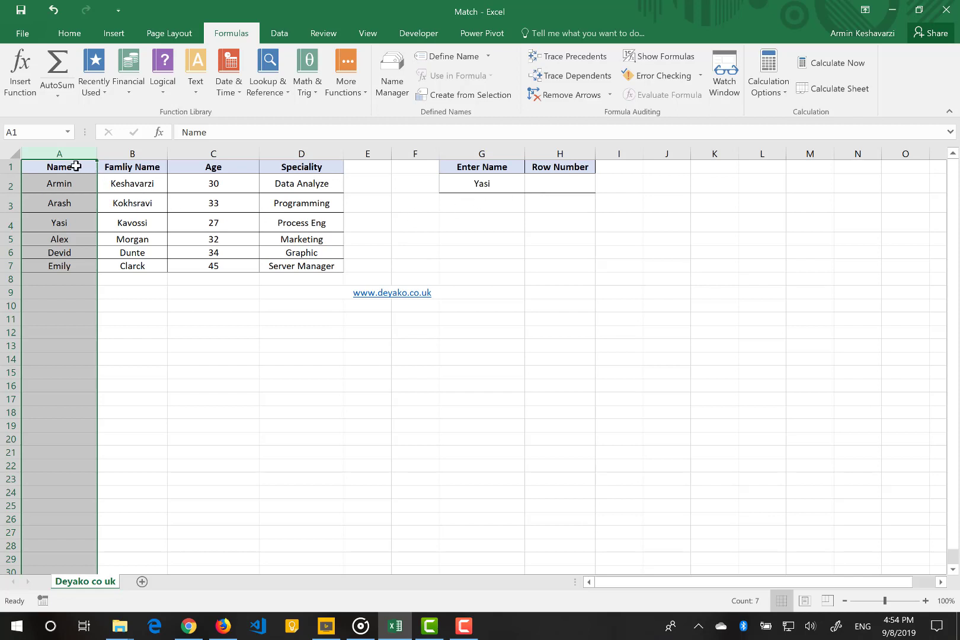
click(65, 224)
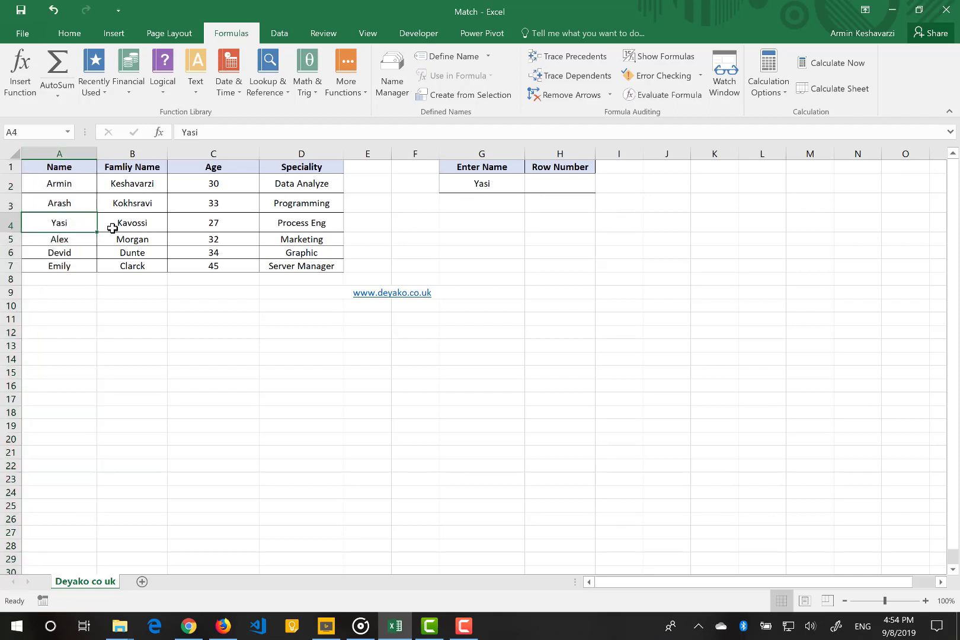
click(465, 183)
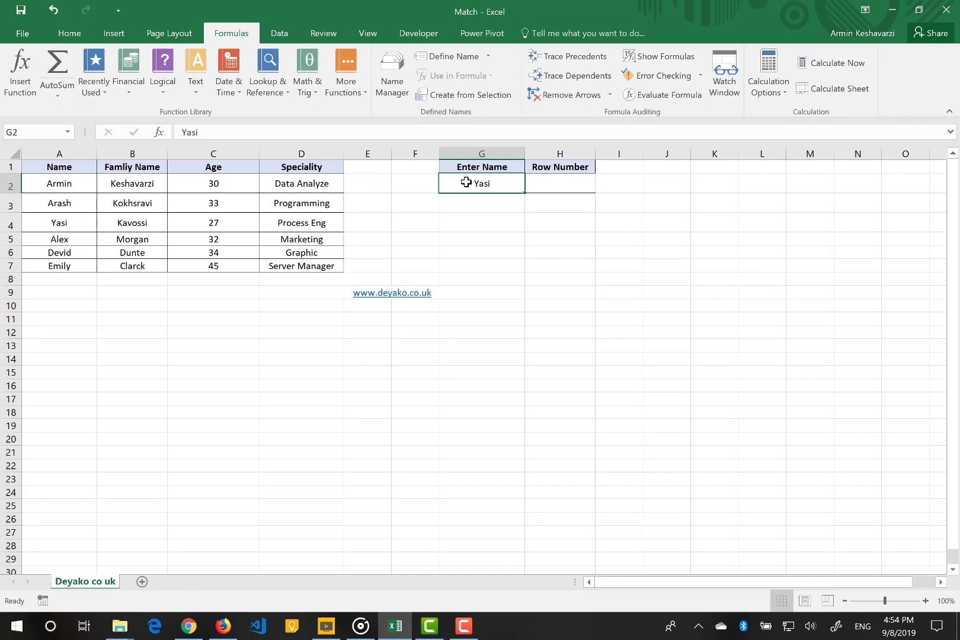
click(546, 181)
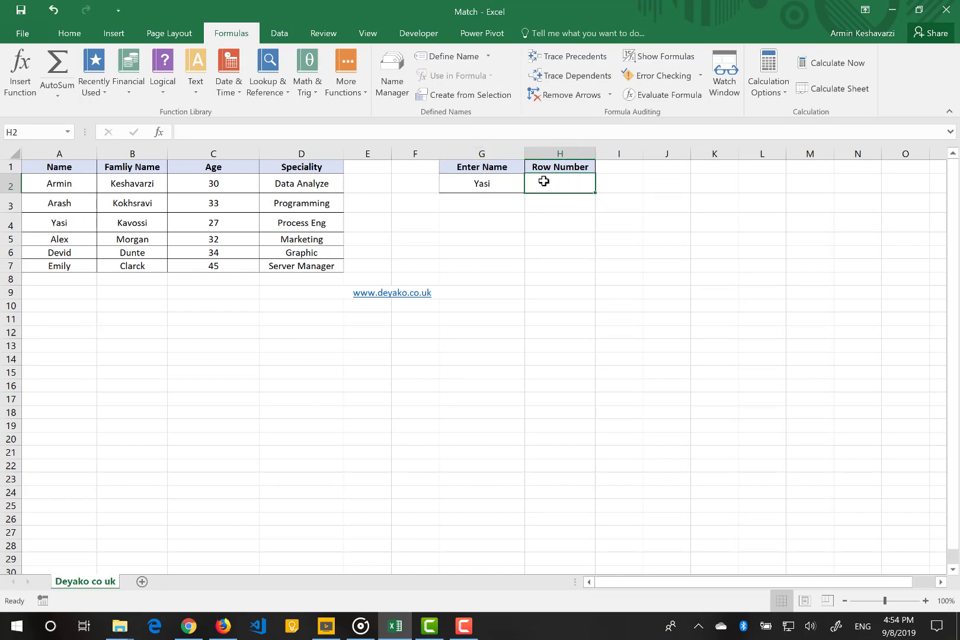
click(39, 221)
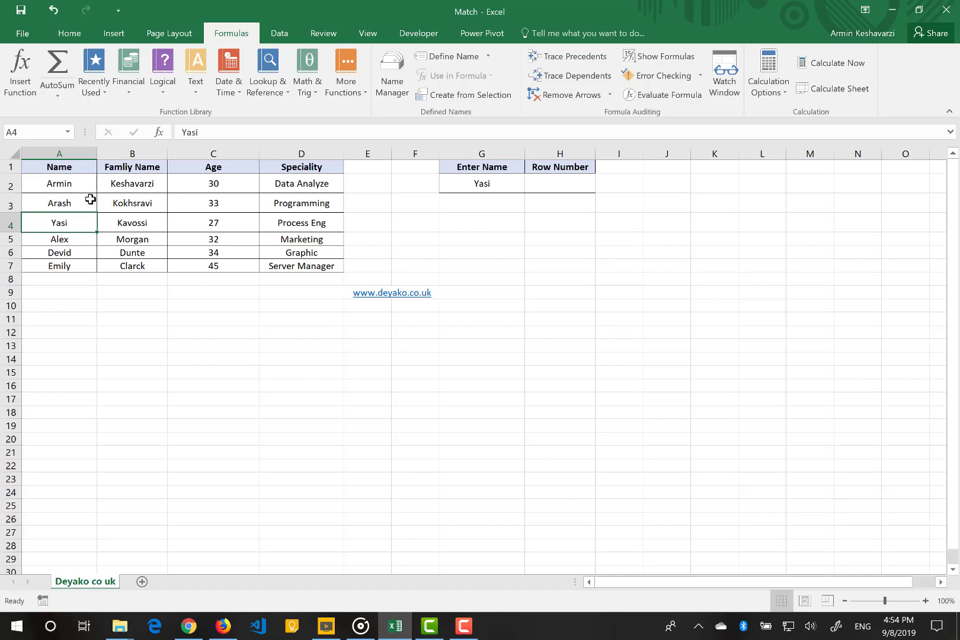
click(138, 221)
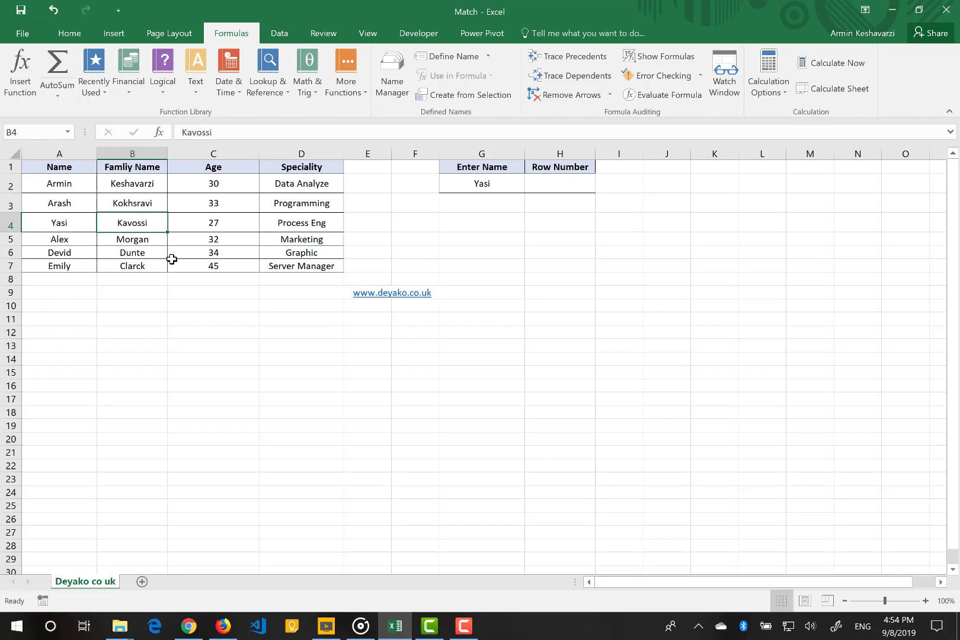
click(215, 224)
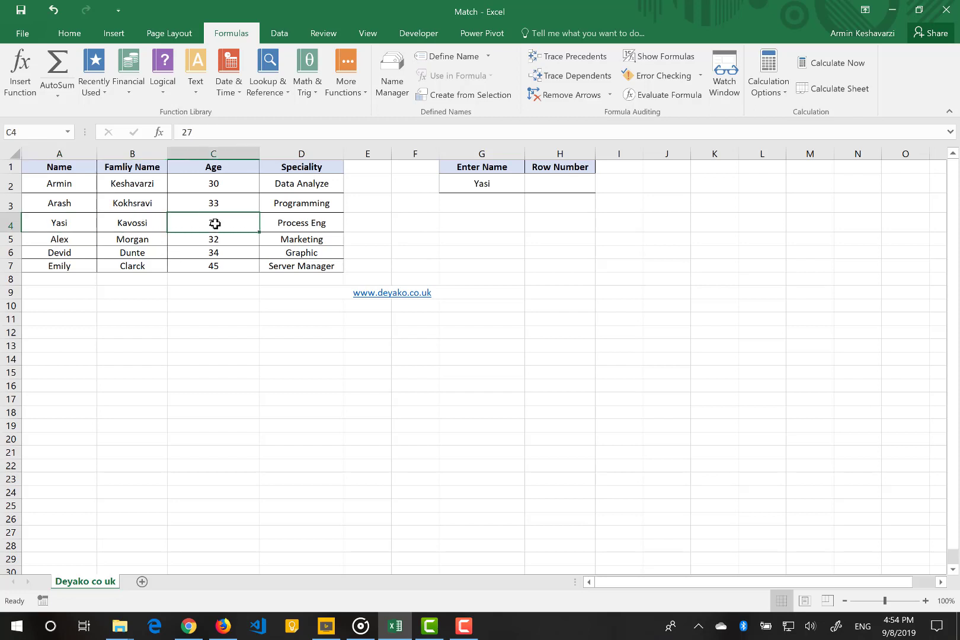
click(308, 225)
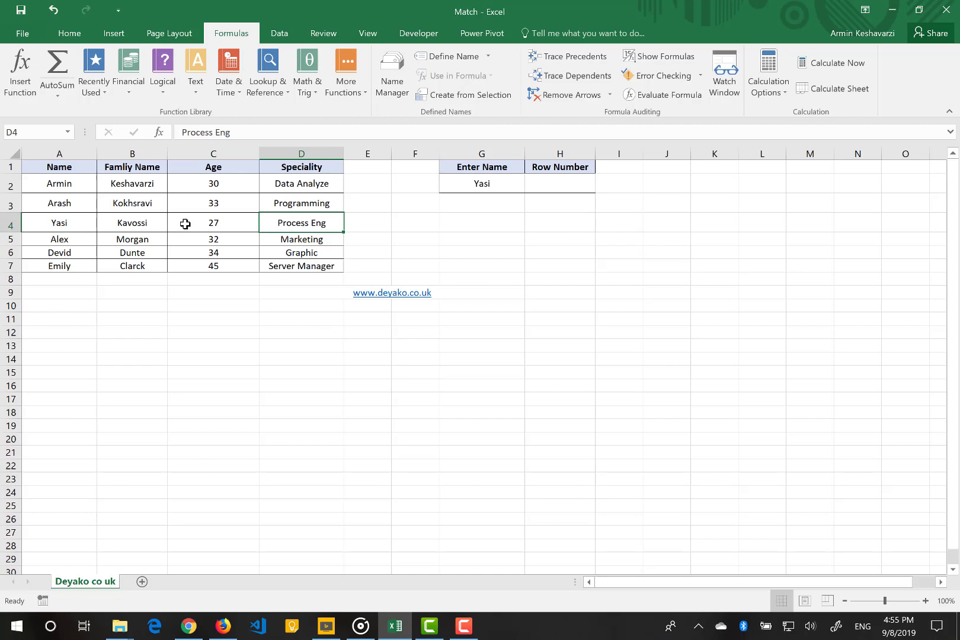
click(143, 220)
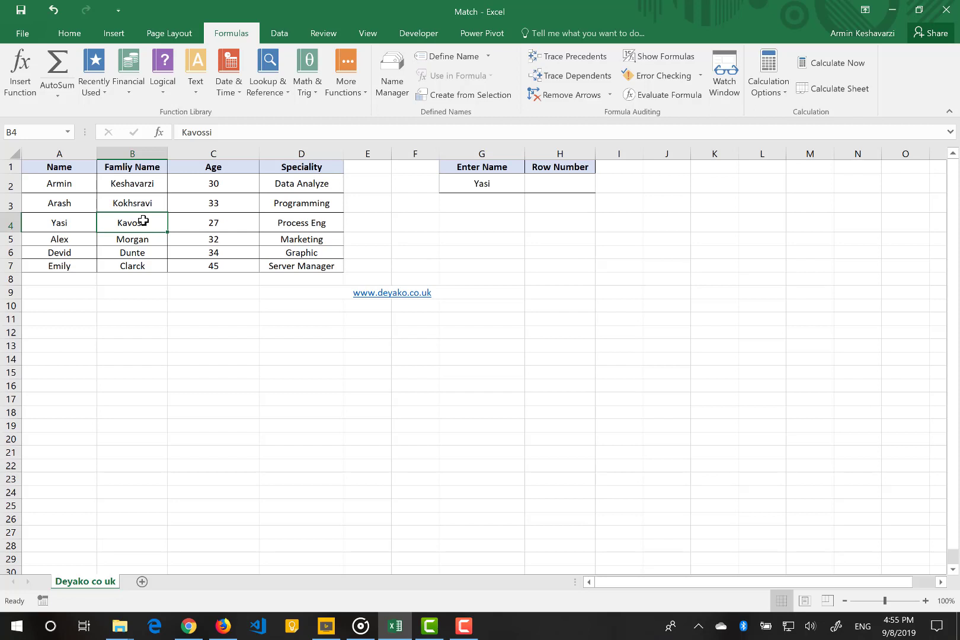
Step: Start a MATCH formula in H2 and set its Lookup_value argument to G2 in the function arguments
click(578, 185)
text(=)
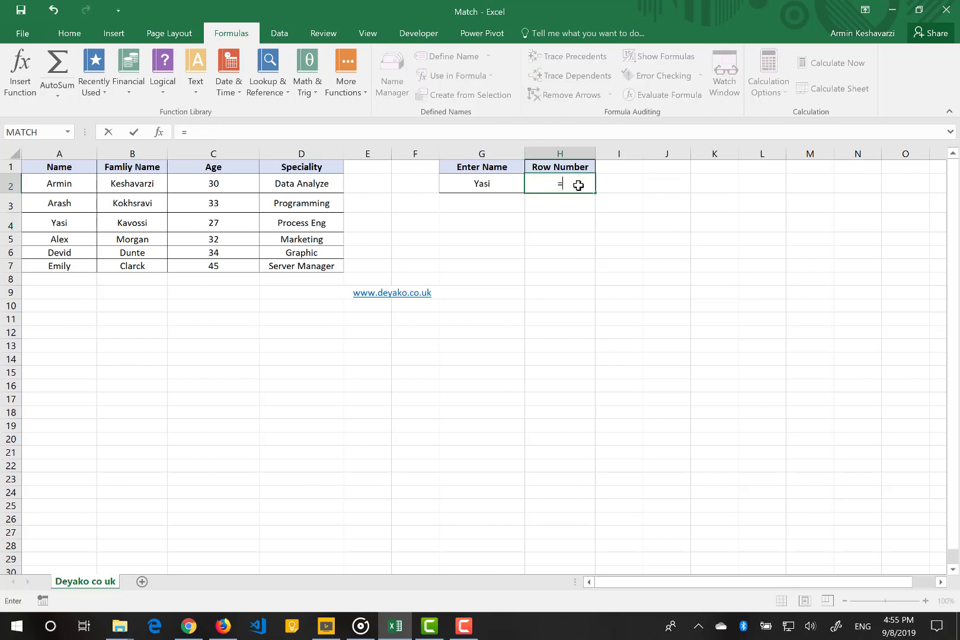
text(ma)
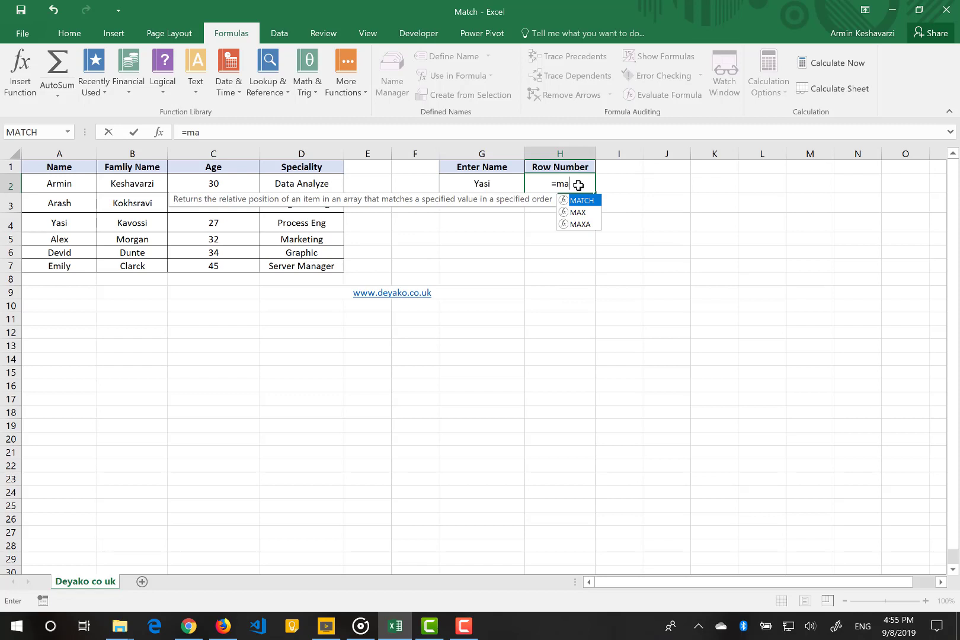
key(Tab)
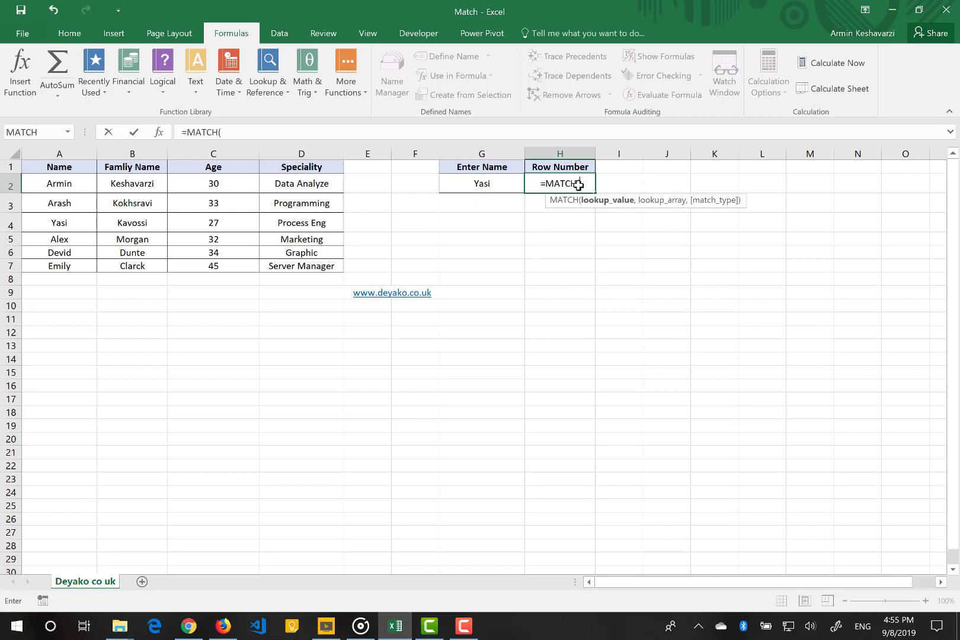
click(166, 133)
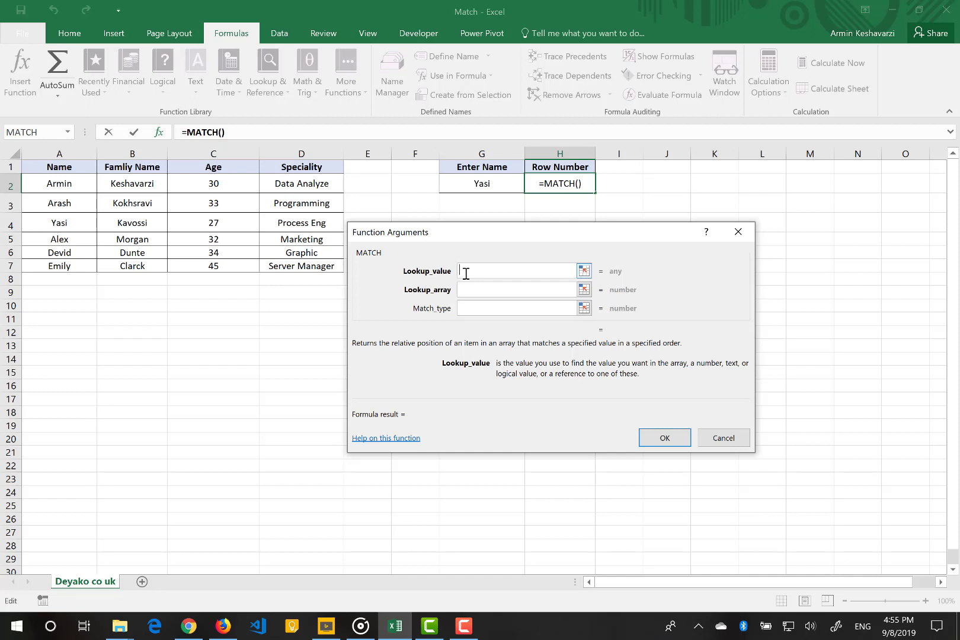
click(457, 181)
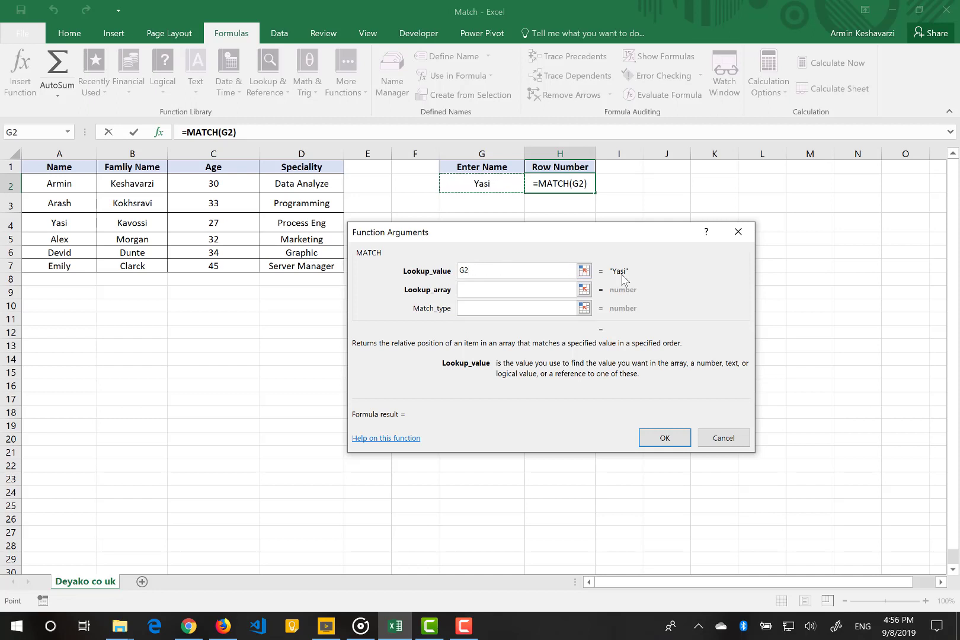
Step: Try the whole column A and the range A1:A4 as the MATCH Lookup_array, and empty the argument again
click(486, 292)
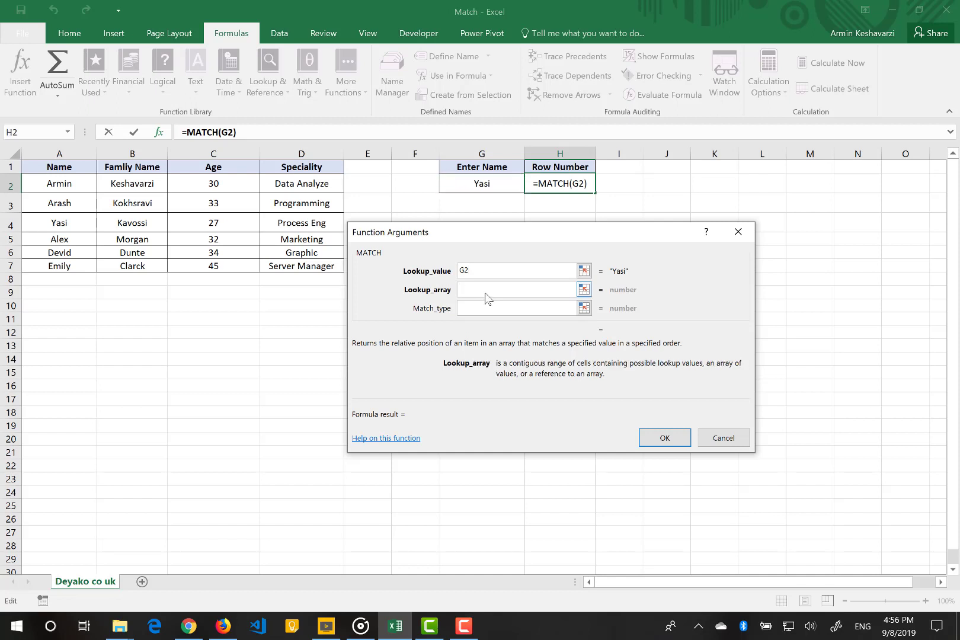
click(72, 156)
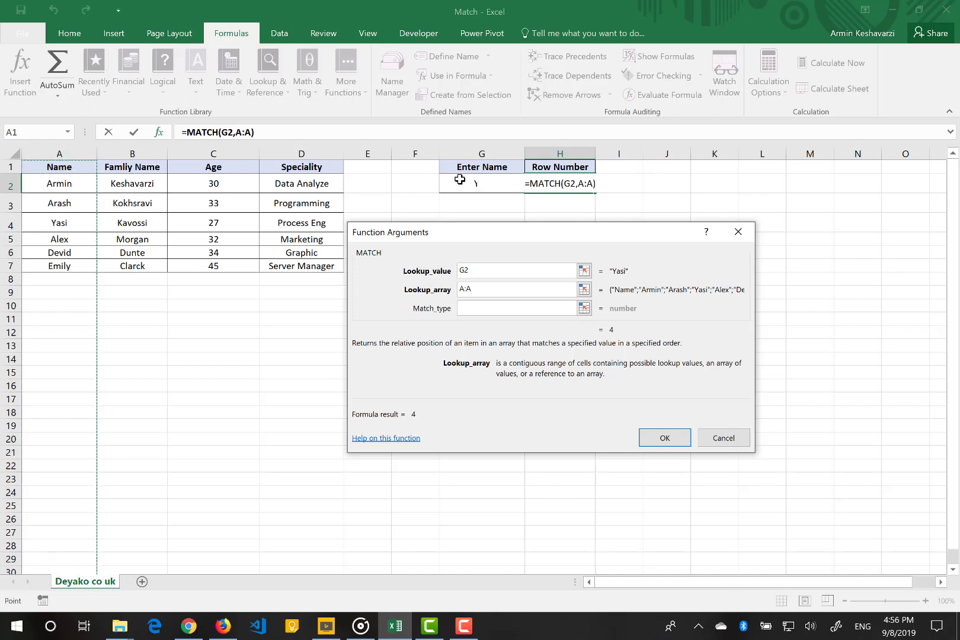
click(72, 170)
drag(72, 170, 69, 222)
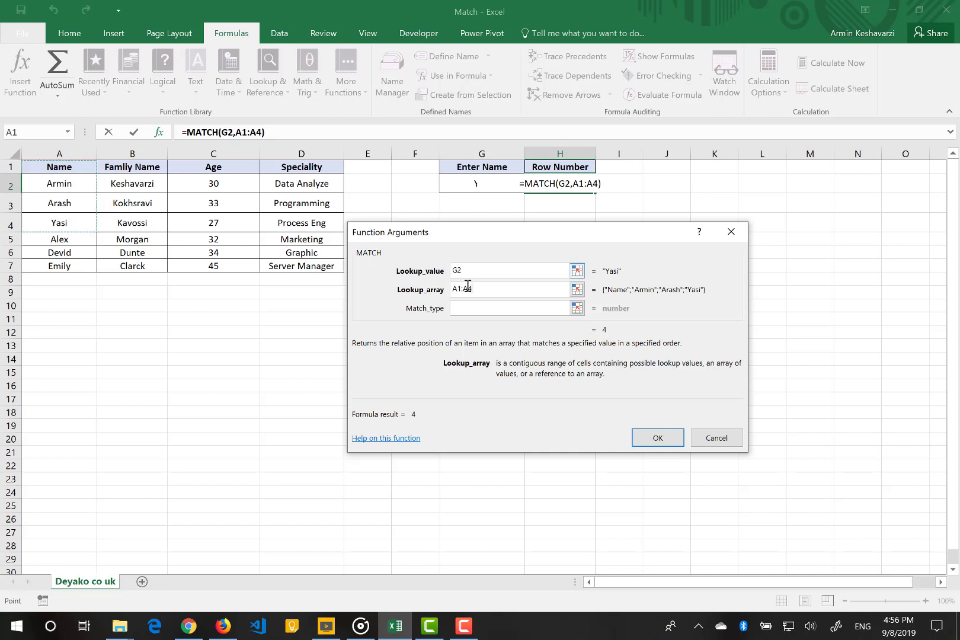
click(56, 155)
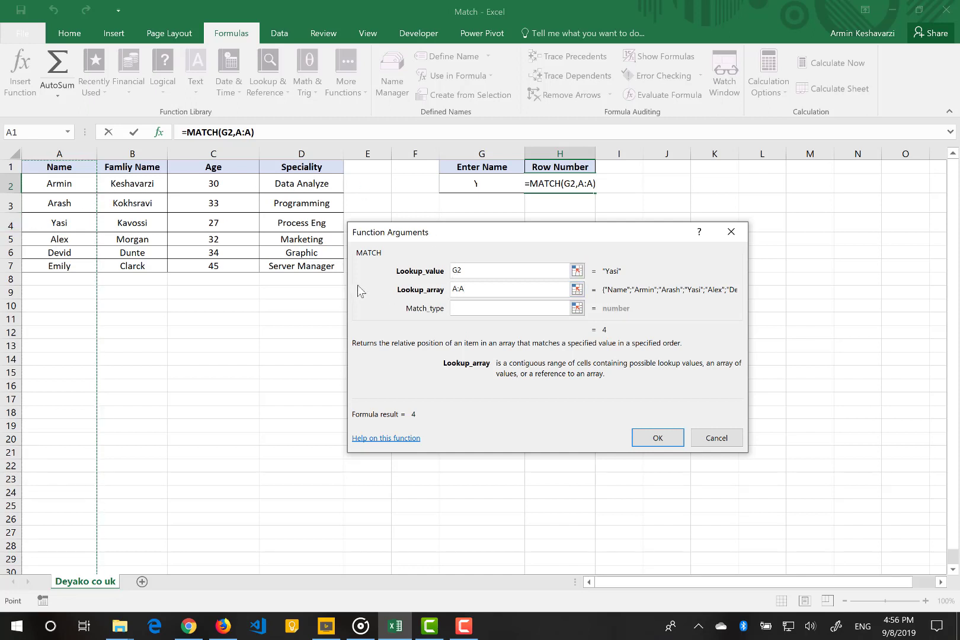
key(BackSpace)
key(BackSpace)
key(BackSpace)
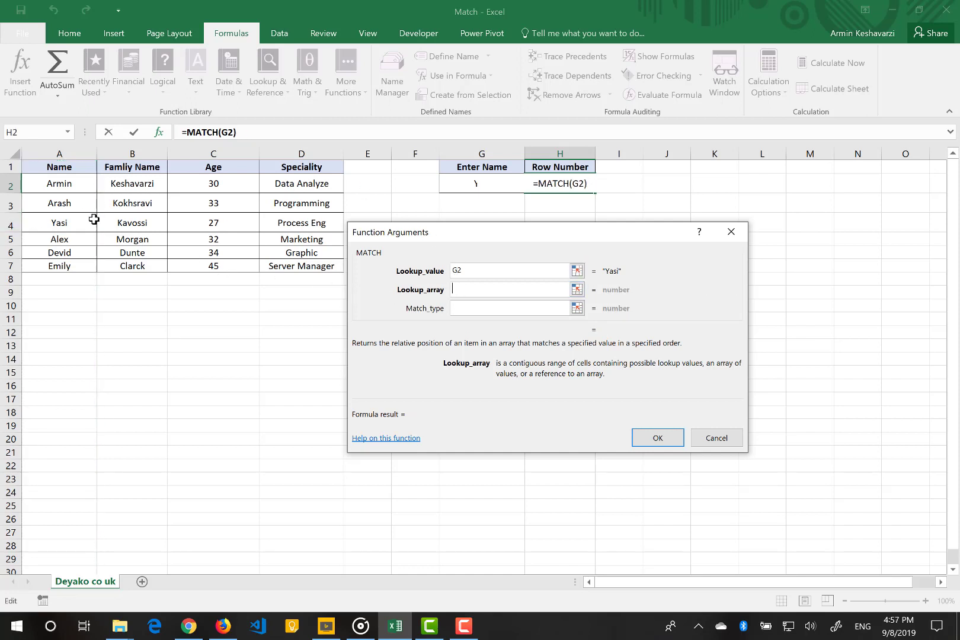
Step: Set Lookup_array to A3:A7 and Match_type to 0, and complete the MATCH formula in H2
drag(76, 198, 68, 262)
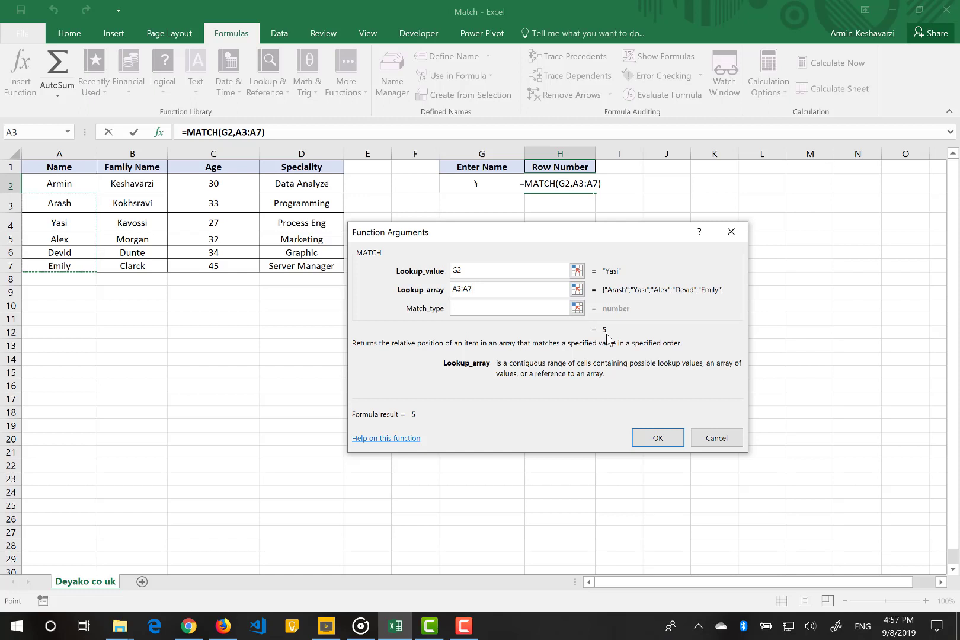
click(500, 309)
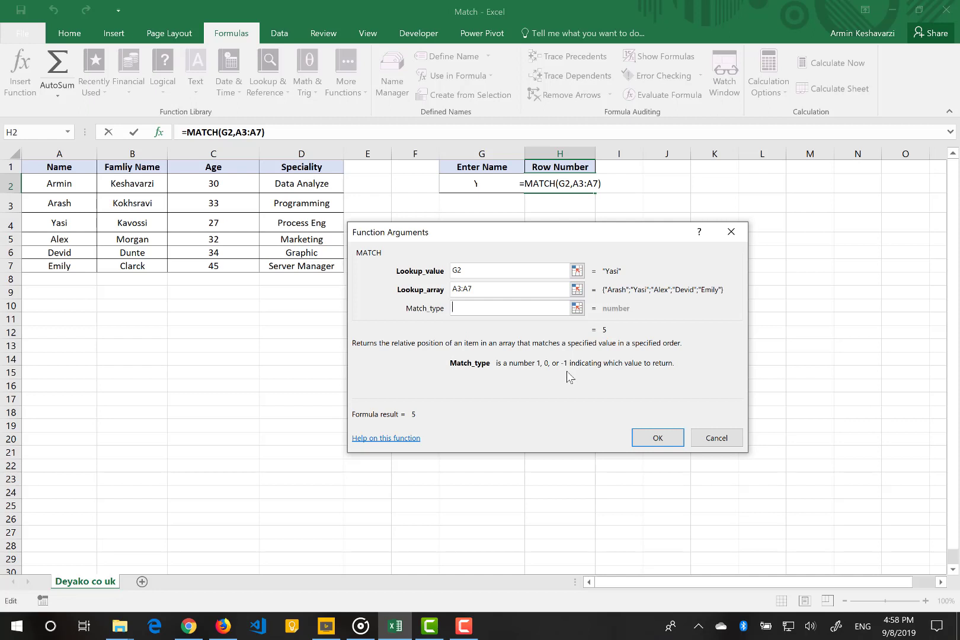
text(0)
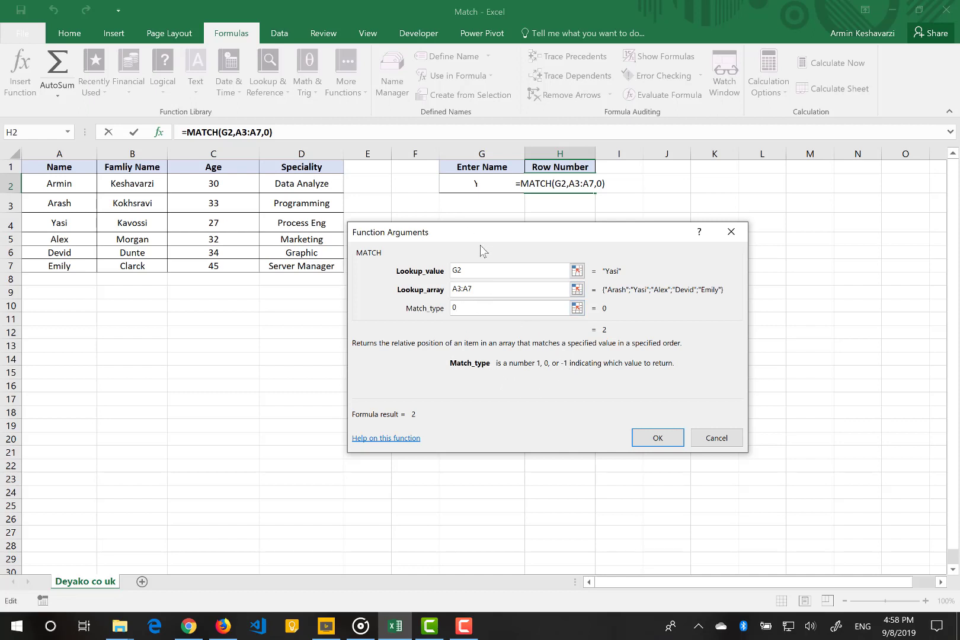
click(662, 429)
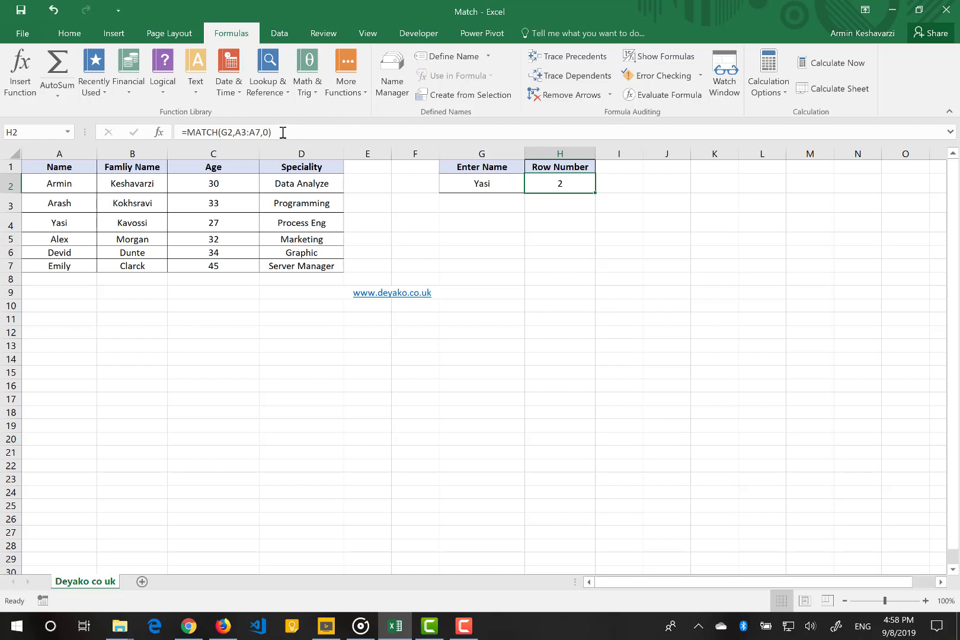
Step: Replace the lookup array in H2's MATCH formula with the whole column A, keeping G2 and match type 0
drag(237, 132, 260, 132)
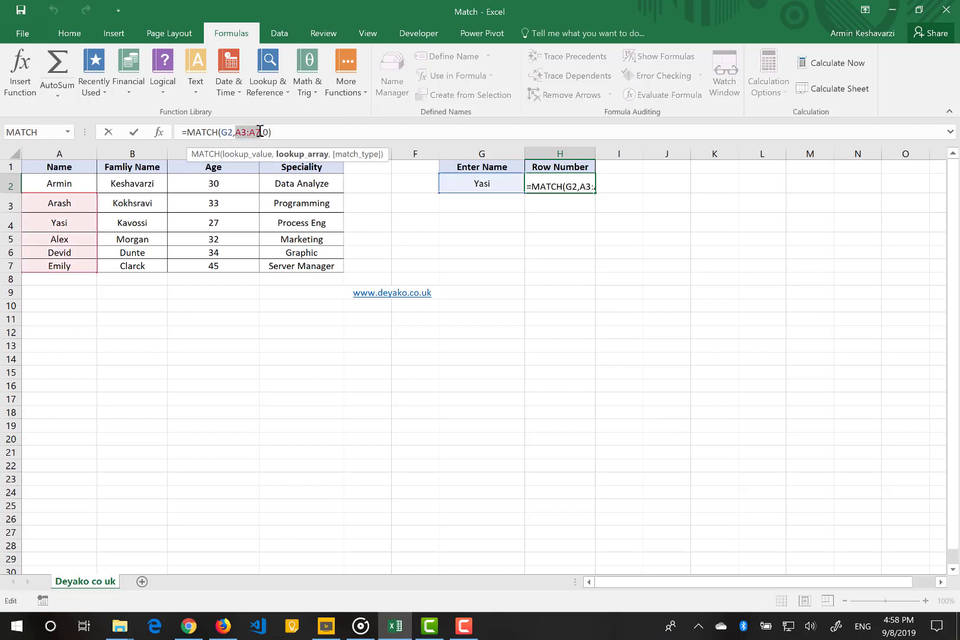
key(BackSpace)
click(71, 153)
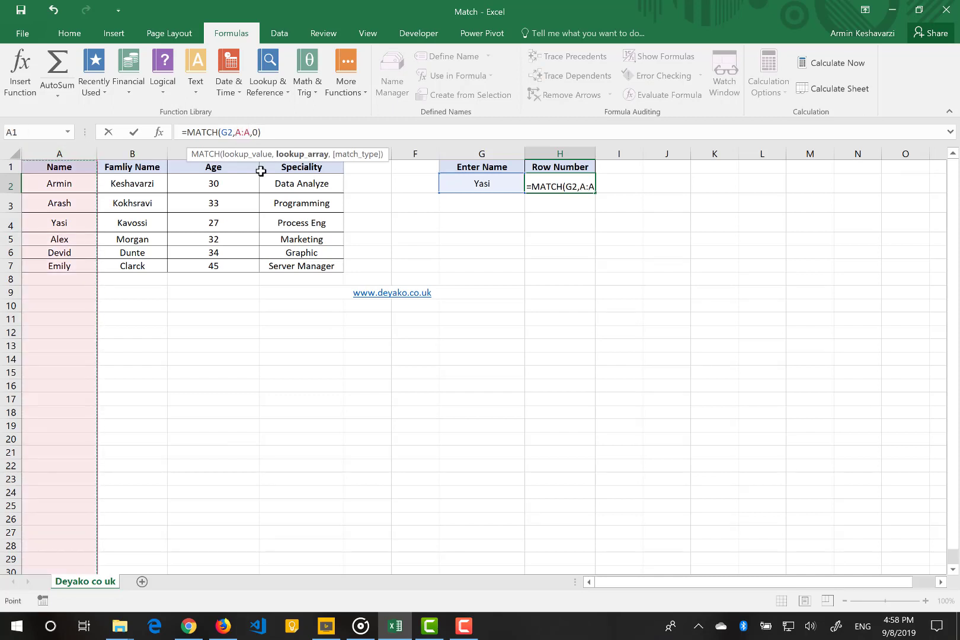
key(Return)
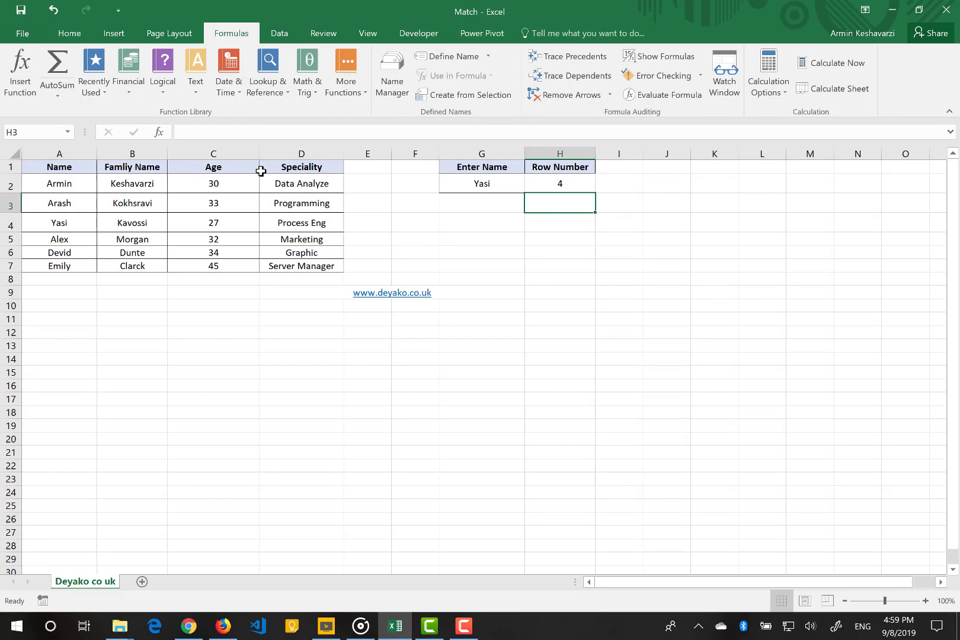
Step: Check the MATCH result in H2 against the family name, age and speciality cells of the matching record in row 4
click(557, 181)
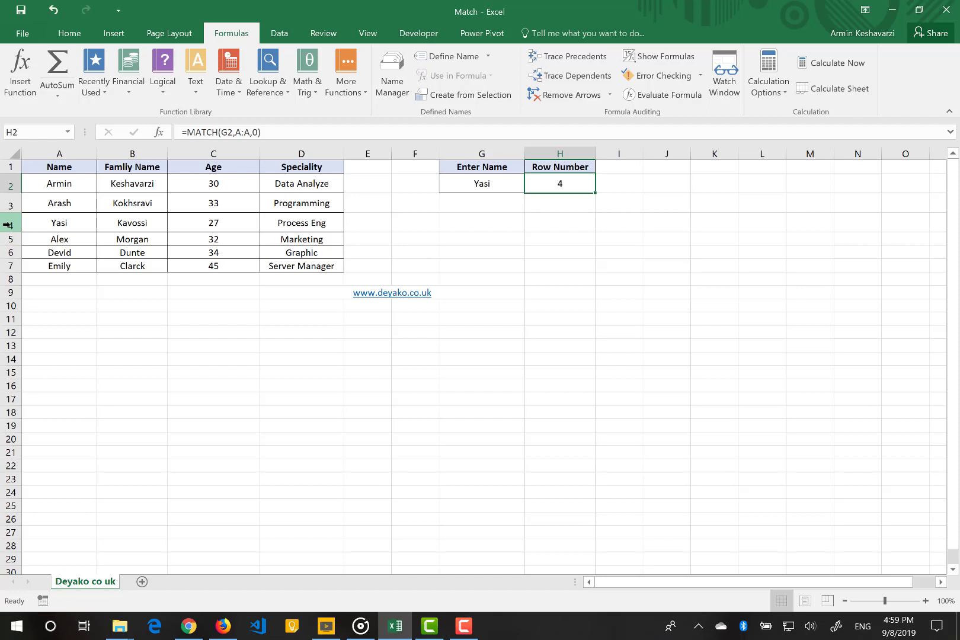
click(121, 221)
click(209, 225)
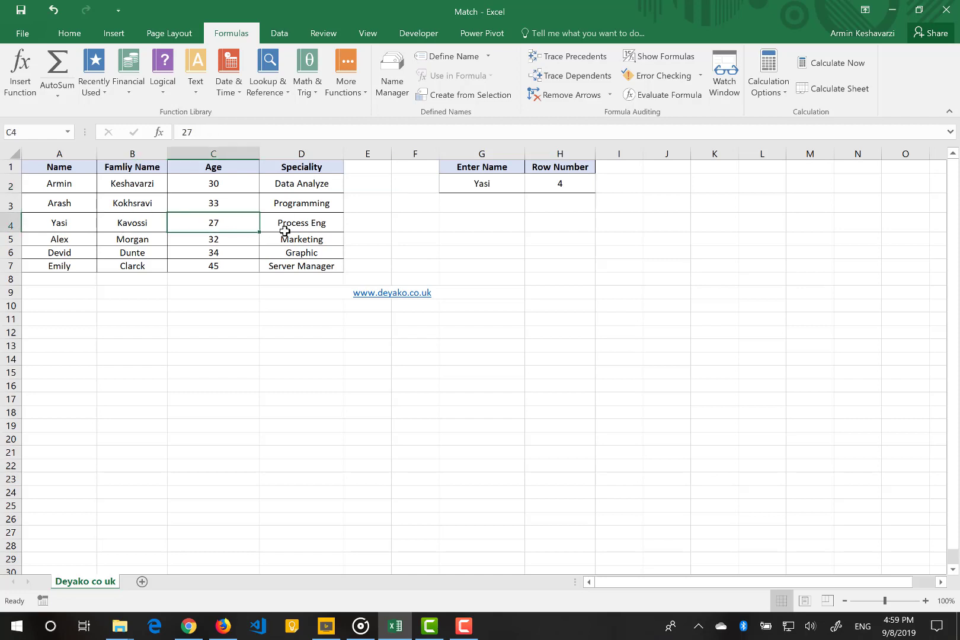
click(284, 231)
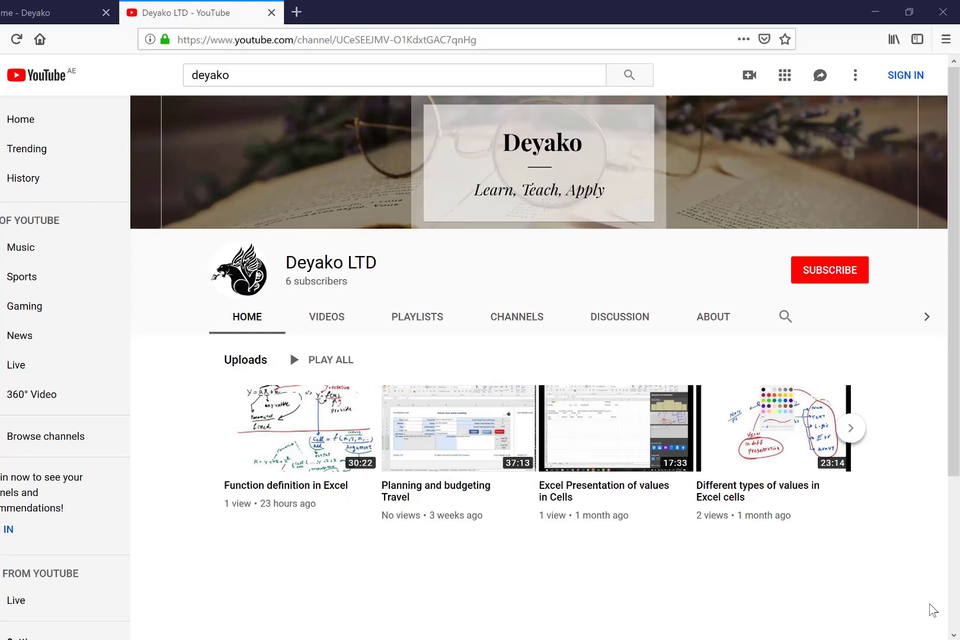
Step: Switch to the Deyako website in the browser and view the Shop by Category section of its home page
click(60, 13)
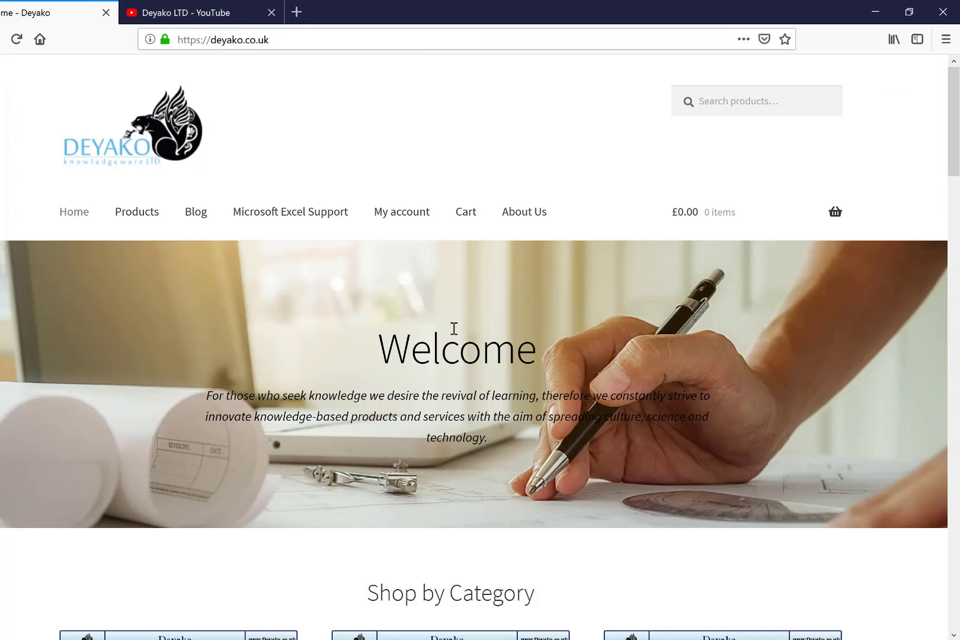
scroll(454, 328, down, 10)
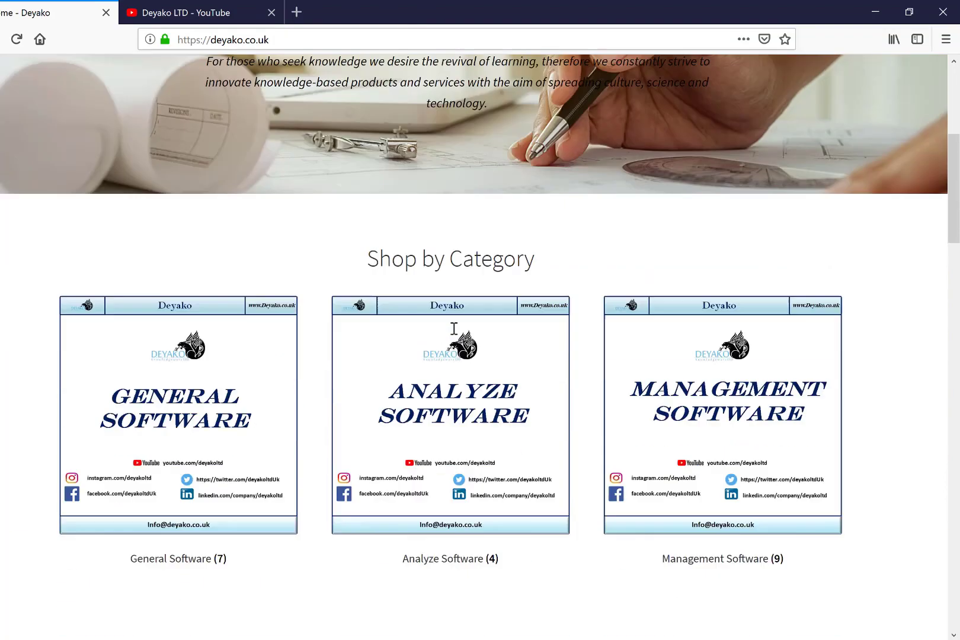